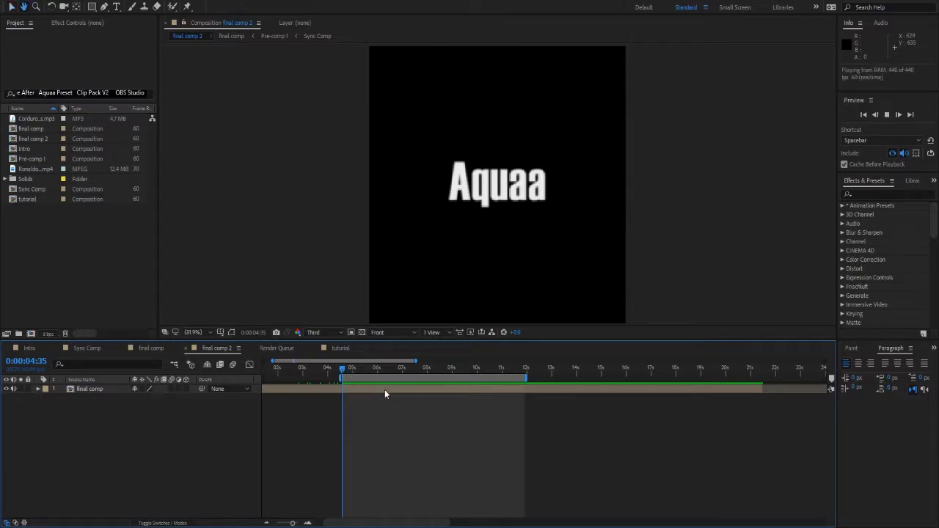
# Preview the finished Ronaldo pixel-tear edit, scrub through the glitch, then switch to the tutorial composition
pyautogui.press('space')
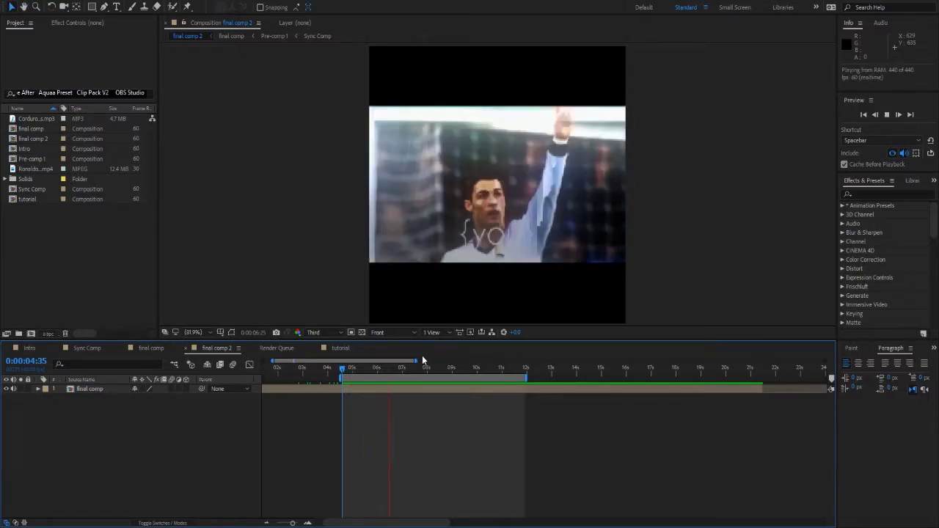
pyautogui.click(377, 371)
pyautogui.moveTo(376, 371); pyautogui.dragTo(379, 369)
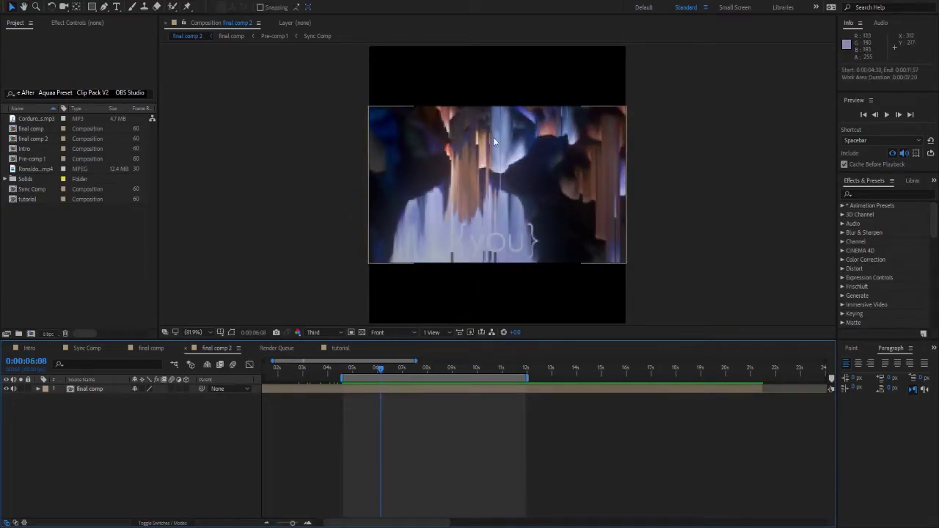
pyautogui.moveTo(383, 369); pyautogui.dragTo(381, 375)
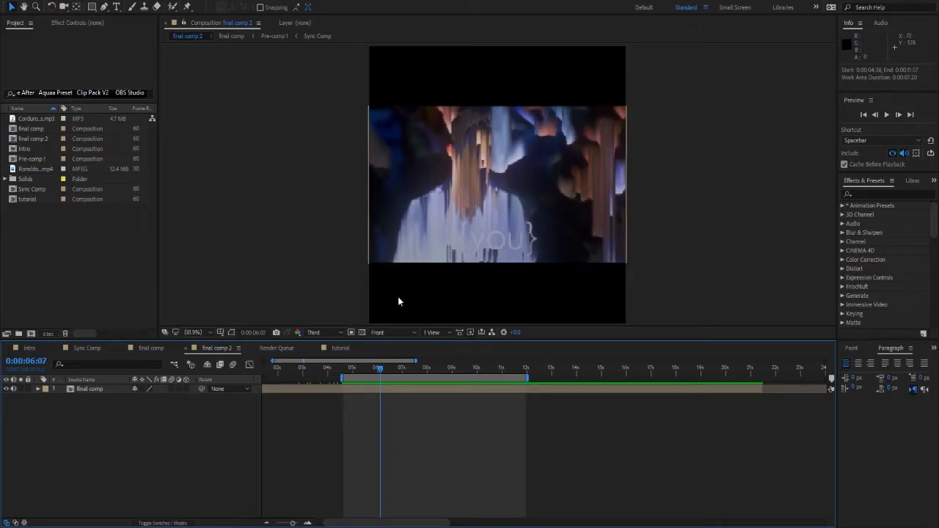
pyautogui.moveTo(380, 368); pyautogui.dragTo(382, 371)
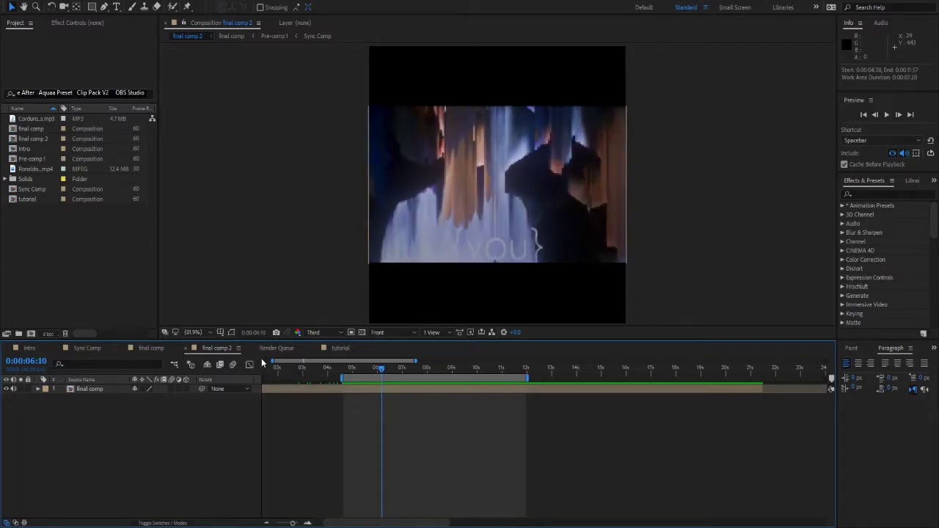
pyautogui.moveTo(316, 356); pyautogui.dragTo(279, 357)
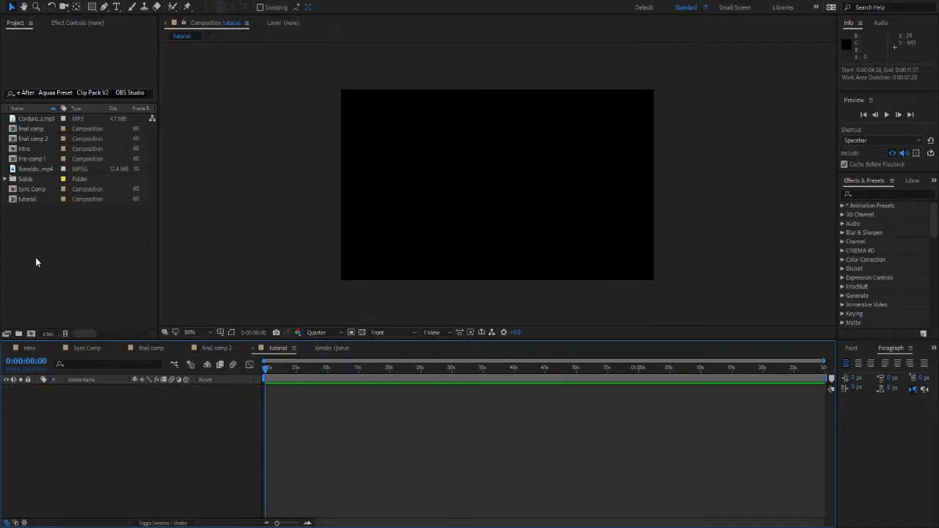
# Jump to the cut between the two Ronaldo clips and zoom the timeline in around it
pyautogui.click(37, 259)
pyautogui.click(113, 466)
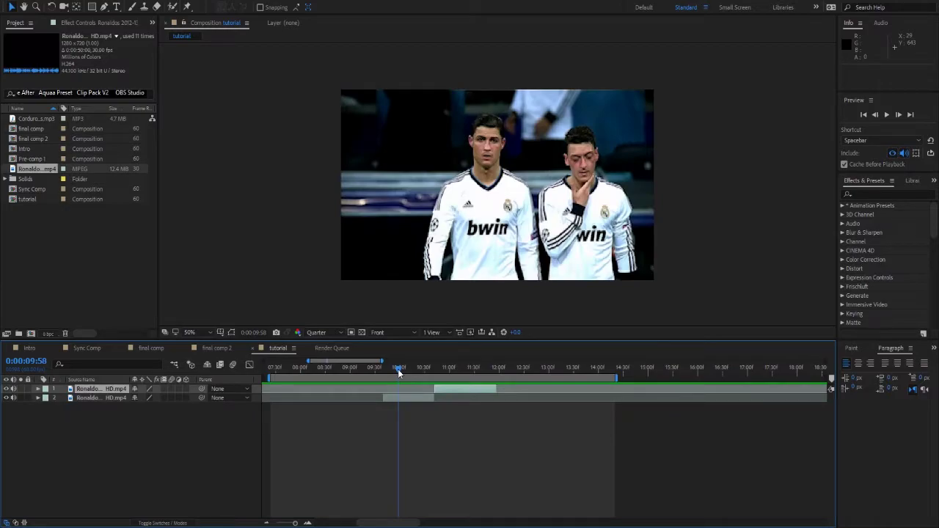
pyautogui.moveTo(395, 368)
pyautogui.mouseDown()
pyautogui.moveTo(449, 390)
pyautogui.moveTo(429, 388)
pyautogui.mouseUp()
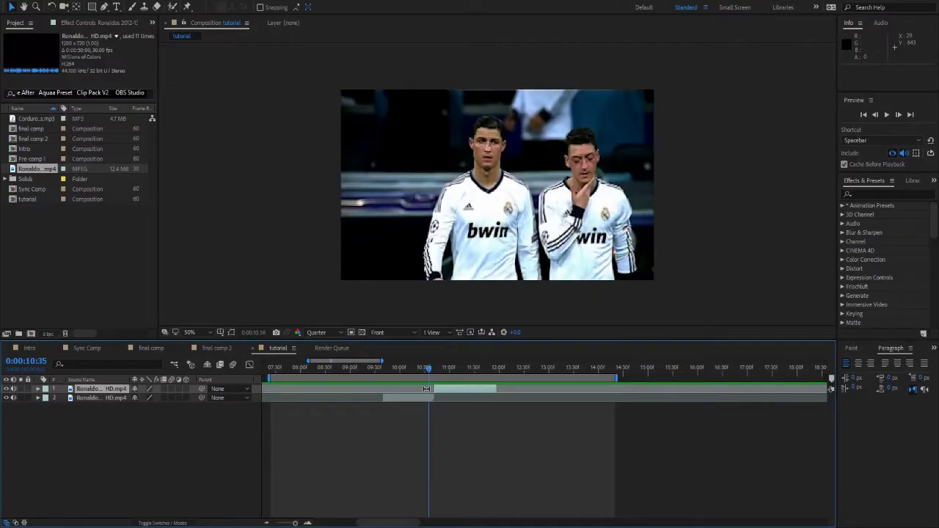
pyautogui.press('=')
pyautogui.press('i')
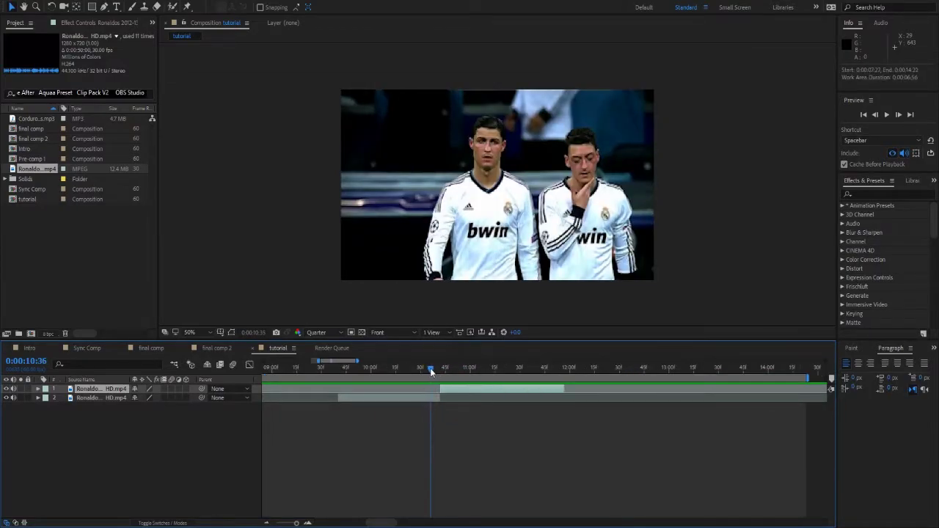
pyautogui.click(204, 444)
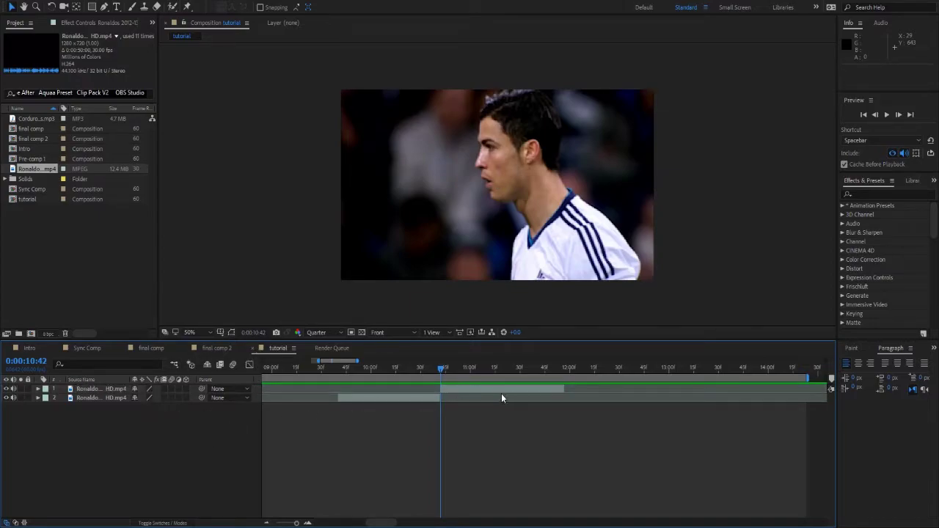
# Add a single adjustment layer above the Ronaldo clips, removing the accidental duplicate
pyautogui.hotkey('ctrl', 'alt', 'y')
pyautogui.hotkey('ctrl', 'd')
pyautogui.click(434, 399)
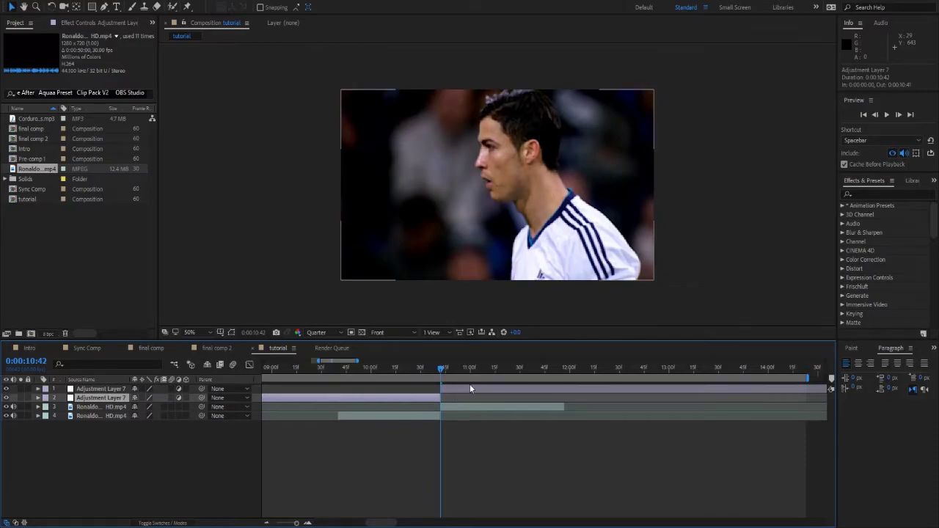
pyautogui.press('Delete')
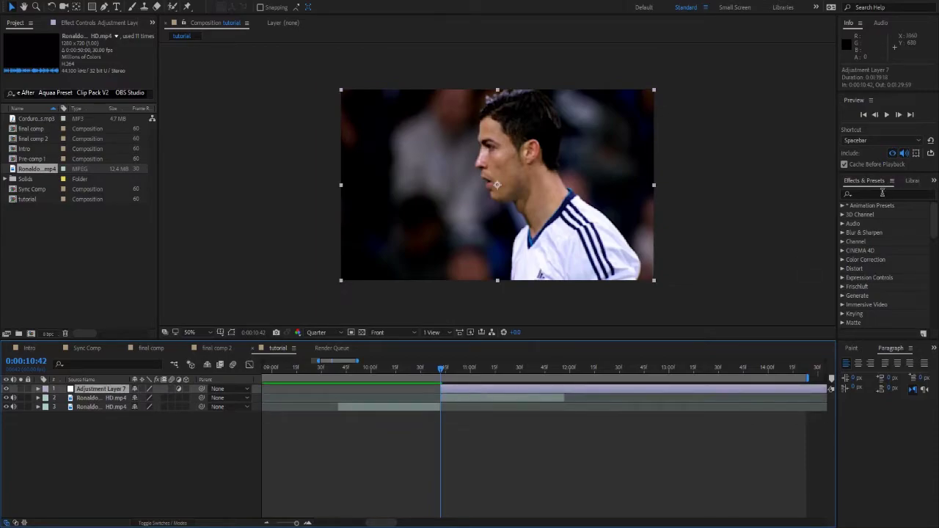
# Apply AE Pixel Sorter to the adjustment layer and test-scrub its Threshold, undoing the test
pyautogui.click(882, 193)
pyautogui.write('pixe')
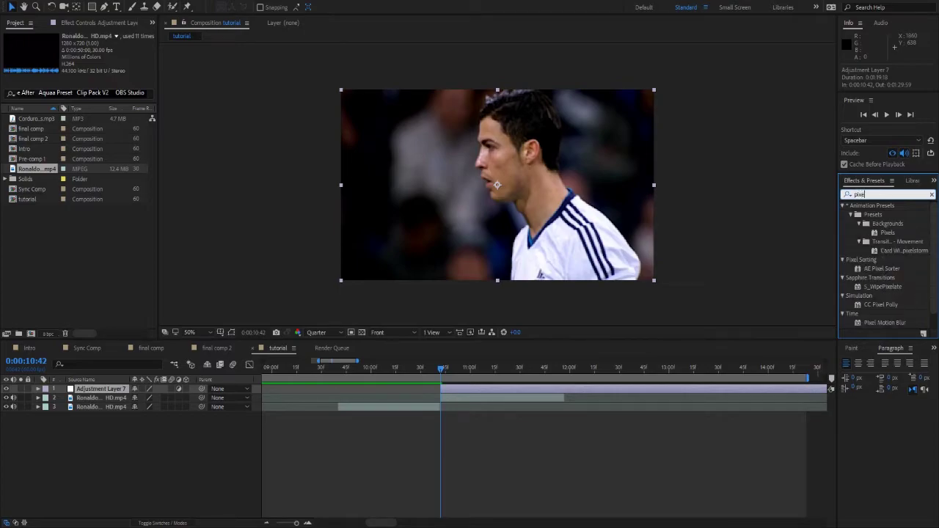
pyautogui.write('l sorter')
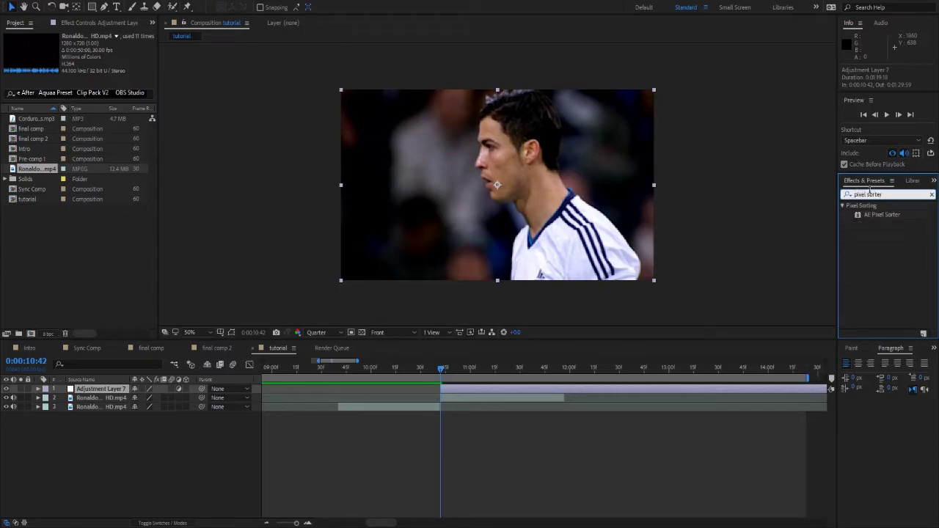
pyautogui.moveTo(873, 215); pyautogui.dragTo(503, 391)
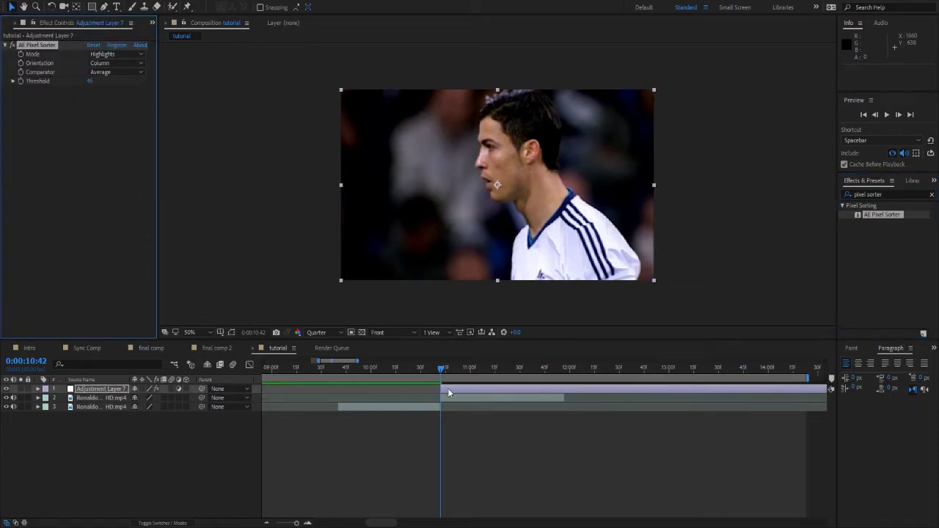
pyautogui.scroll(2, 449, 393)
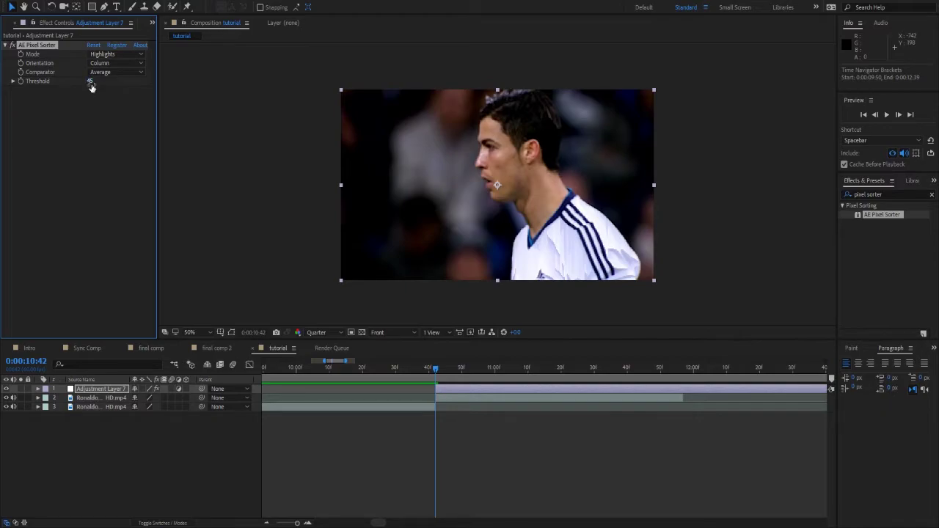
pyautogui.moveTo(91, 86); pyautogui.dragTo(250, 77)
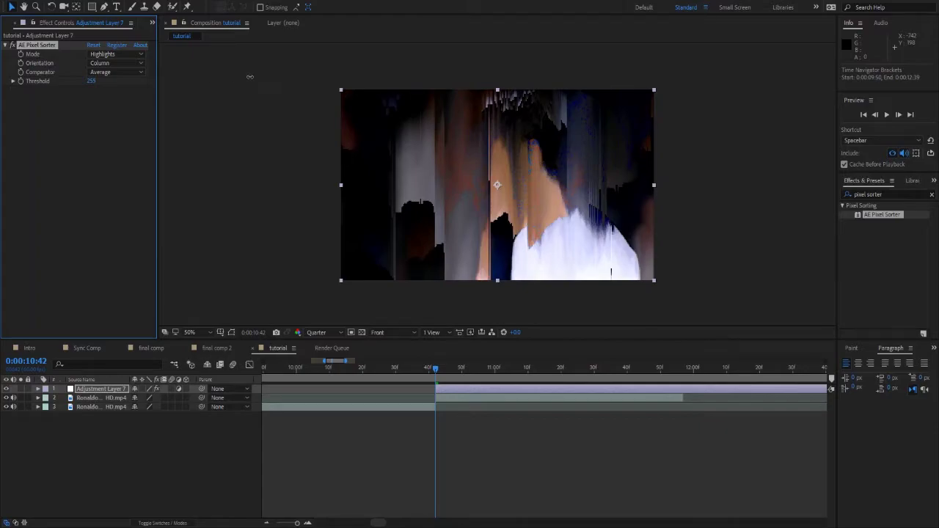
pyautogui.hotkey('ctrl', 'z')
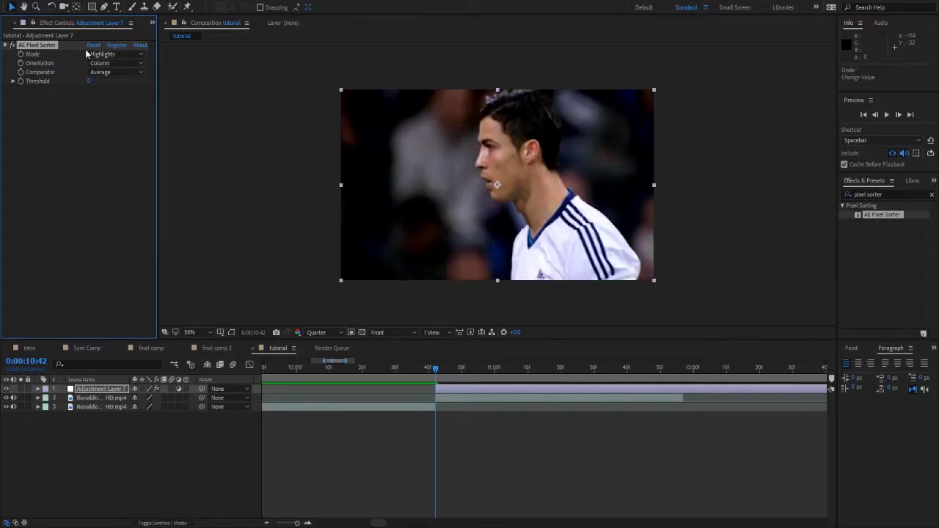
# Keep Mode on Highlights and trim the adjustment layer to ten frames either side of the cut
pyautogui.click(87, 54)
pyautogui.click(114, 68)
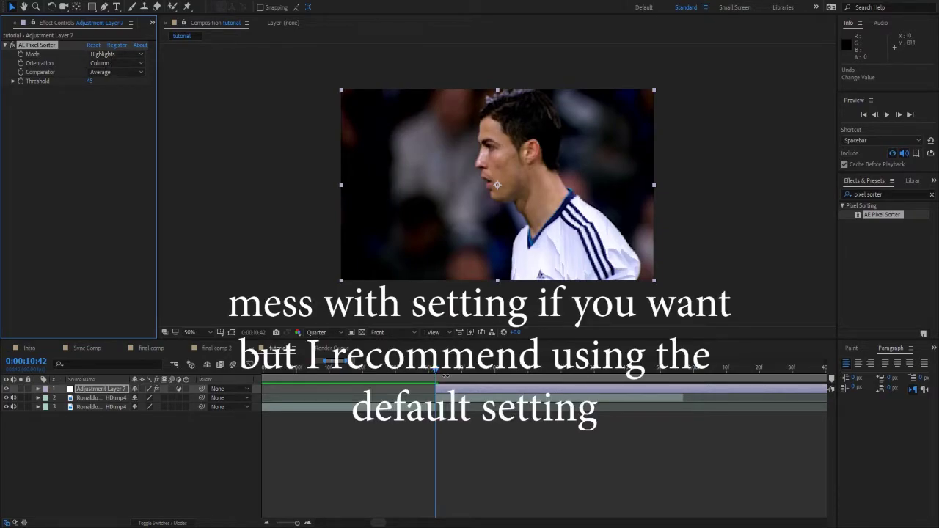
pyautogui.hotkey('shift', 'pageup')
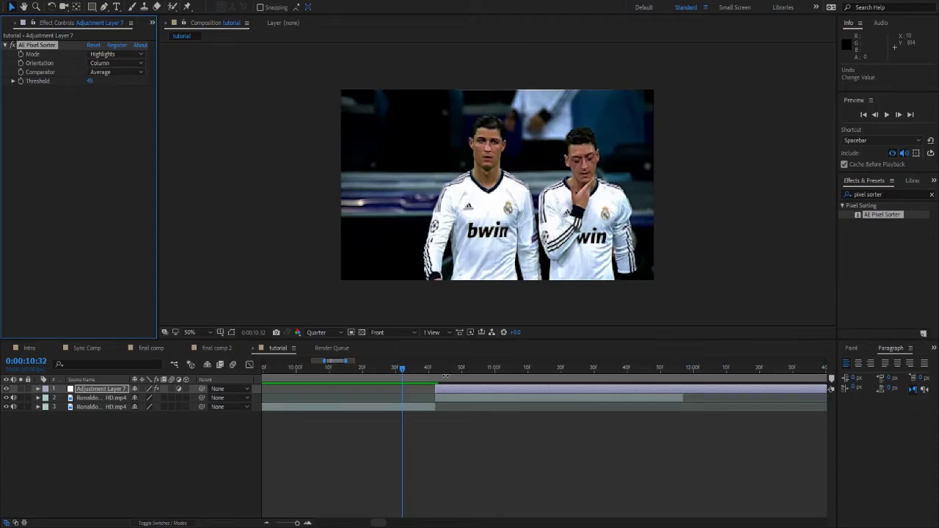
pyautogui.moveTo(445, 388)
pyautogui.mouseDown()
pyautogui.moveTo(413, 389)
pyautogui.moveTo(436, 370)
pyautogui.mouseUp()
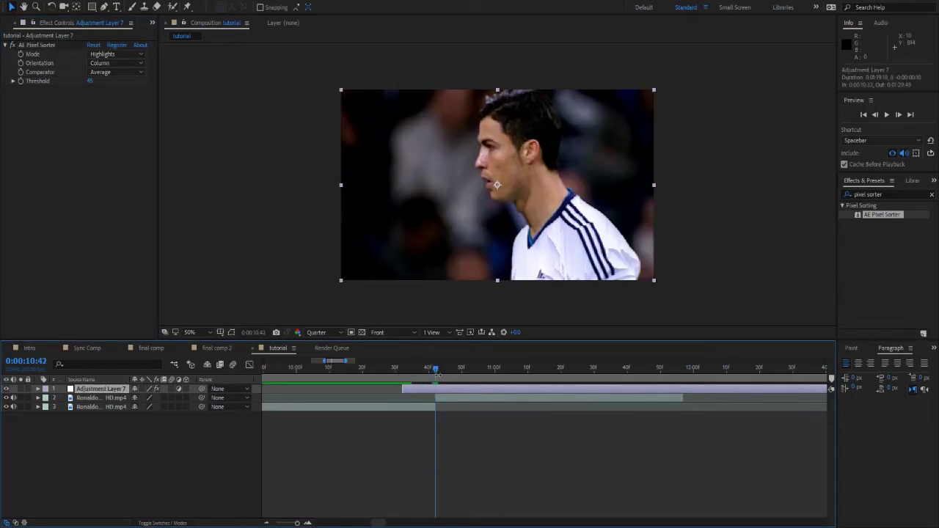
pyautogui.hotkey('shift', 'pagedown')
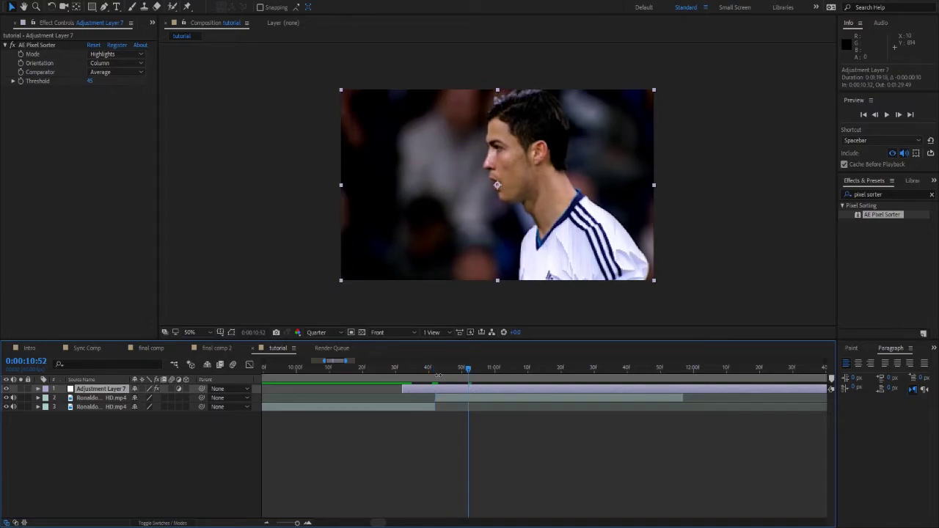
pyautogui.hotkey('ctrl', 'shift', 'd')
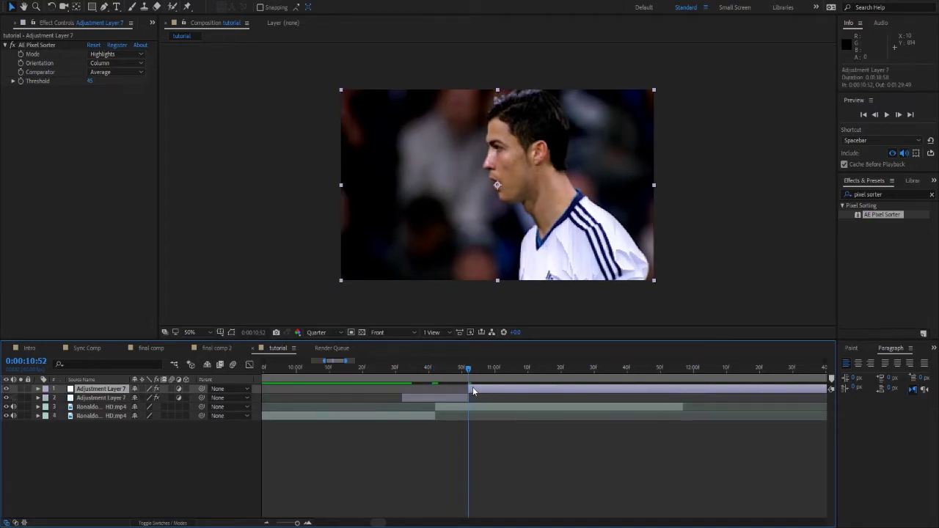
pyautogui.hotkey('ctrl', 'x')
# At the adjustment layer's first frame, set Threshold to 0 and add a keyframe
pyautogui.click(411, 371)
pyautogui.moveTo(412, 373); pyautogui.dragTo(408, 372)
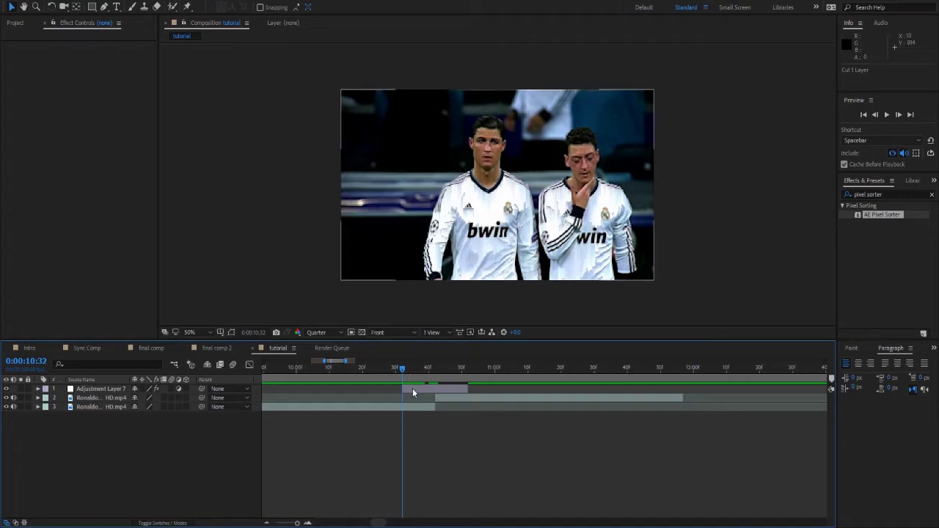
pyautogui.click(412, 389)
pyautogui.click(93, 45)
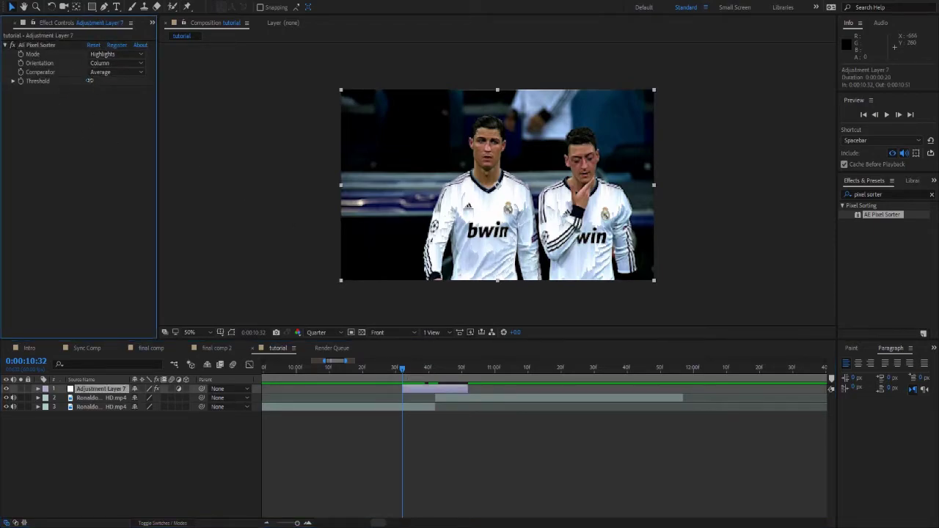
pyautogui.click(90, 82)
pyautogui.write('0')
pyautogui.press('Return')
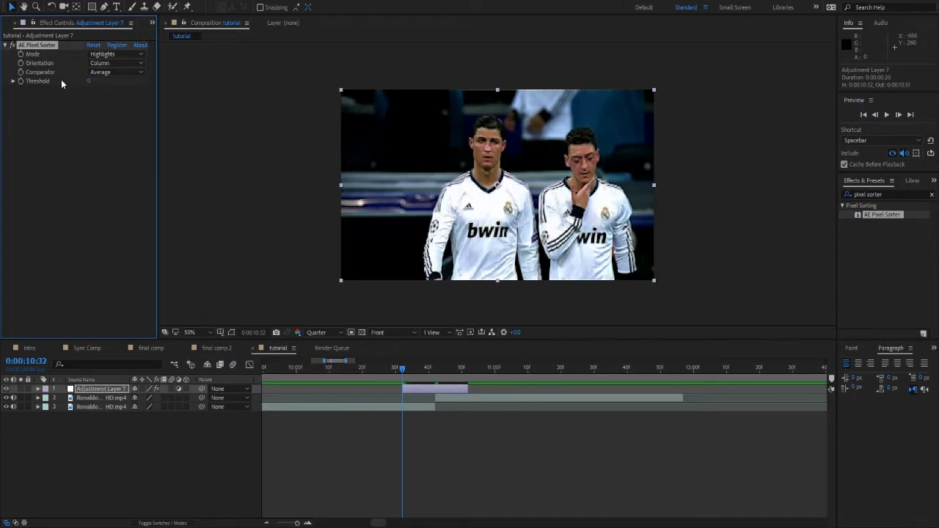
pyautogui.click(20, 81)
# Raise the Threshold to 255 at the cut to create the peak keyframe
pyautogui.press('u')
pyautogui.scroll(1, 409, 396)
pyautogui.scroll(1, 423, 401)
pyautogui.scroll(2, 434, 402)
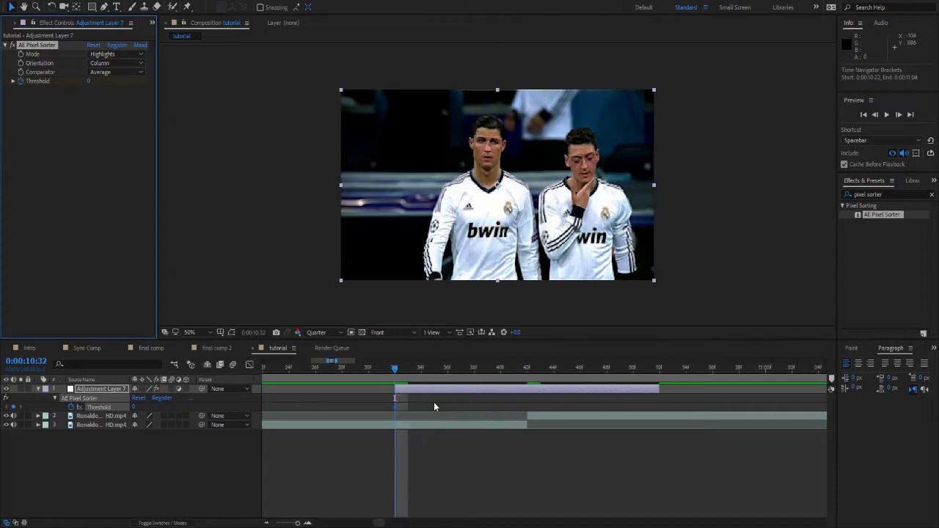
pyautogui.scroll(2, 411, 396)
pyautogui.moveTo(376, 376); pyautogui.dragTo(463, 375)
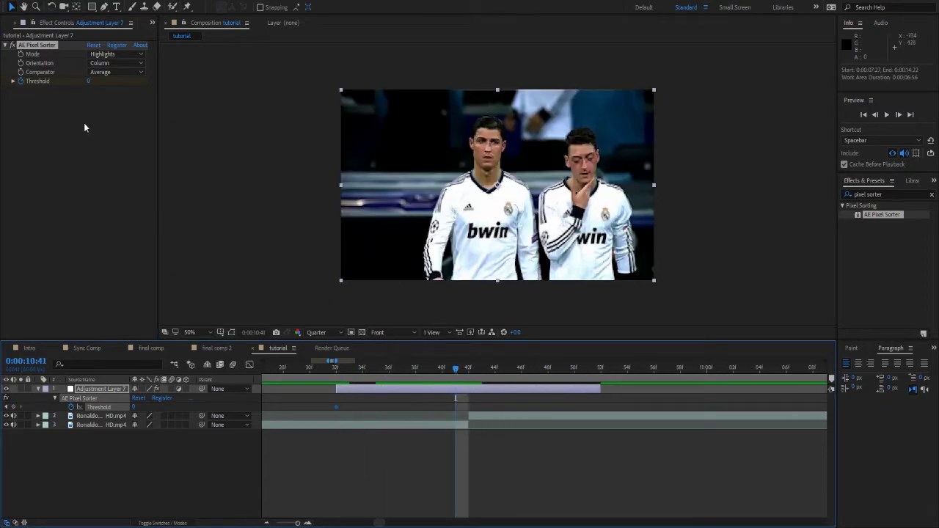
pyautogui.moveTo(89, 81); pyautogui.dragTo(220, 95)
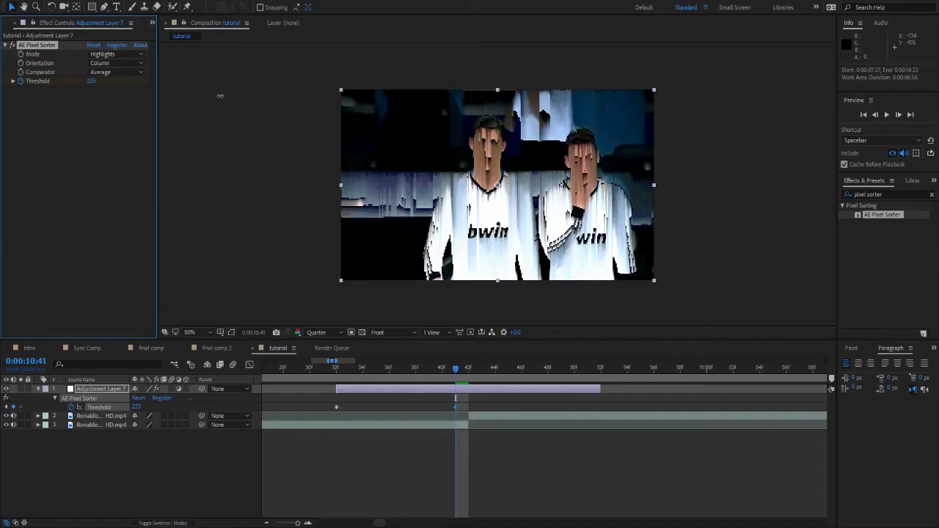
pyautogui.moveTo(220, 95); pyautogui.dragTo(283, 103)
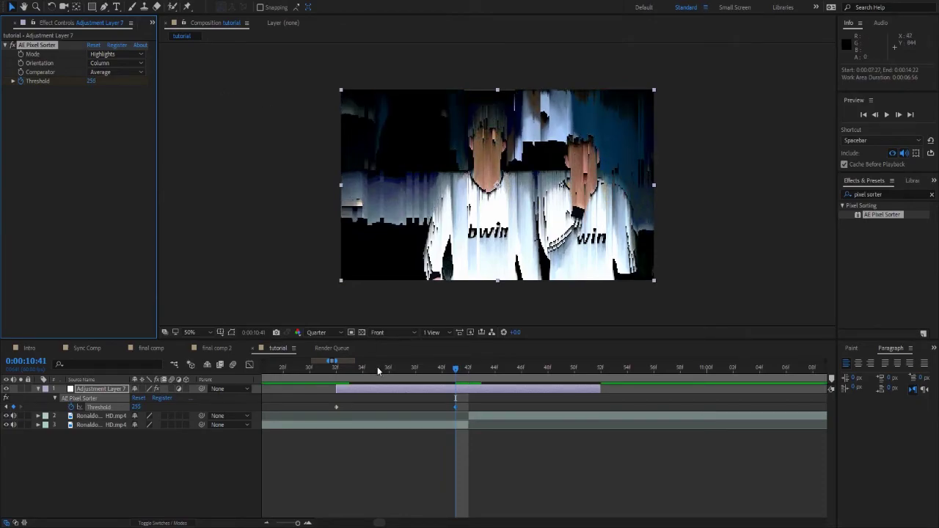
# Place the 255 peak on 10:42, return Threshold to 0 at 10:52, and Easy Ease all three keyframes
pyautogui.moveTo(456, 407); pyautogui.dragTo(468, 407)
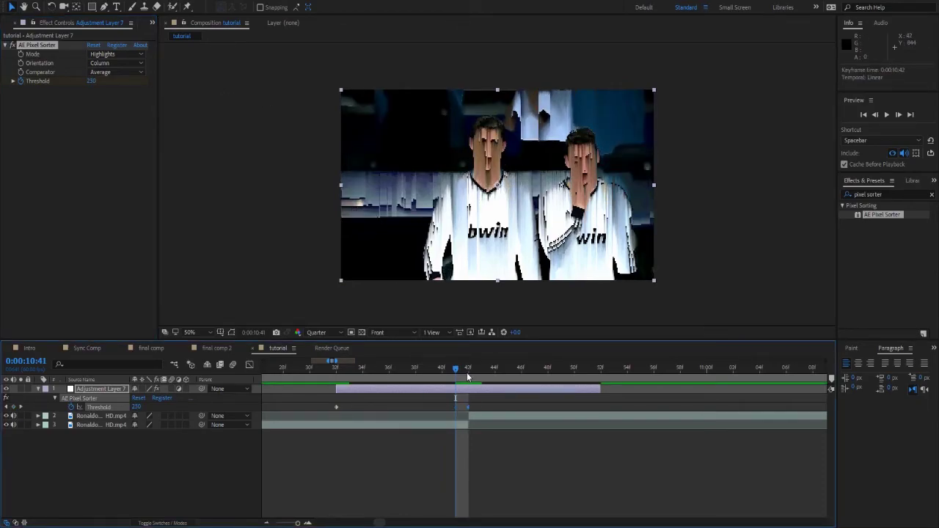
pyautogui.click(468, 373)
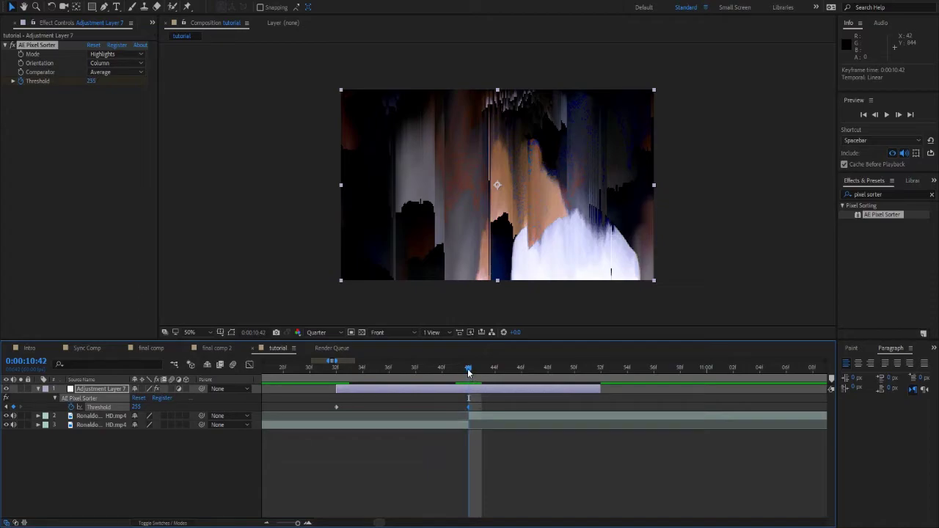
pyautogui.moveTo(469, 373); pyautogui.dragTo(600, 410)
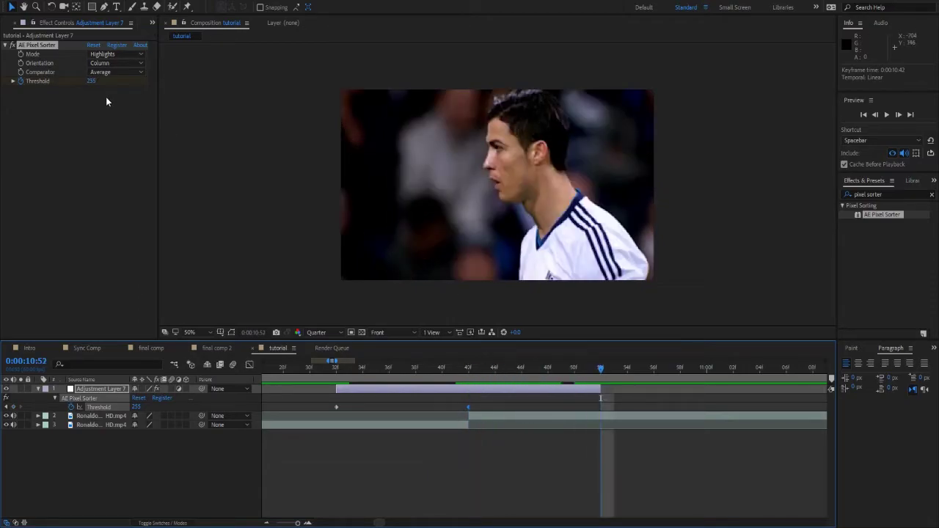
pyautogui.moveTo(93, 86); pyautogui.dragTo(29, 85)
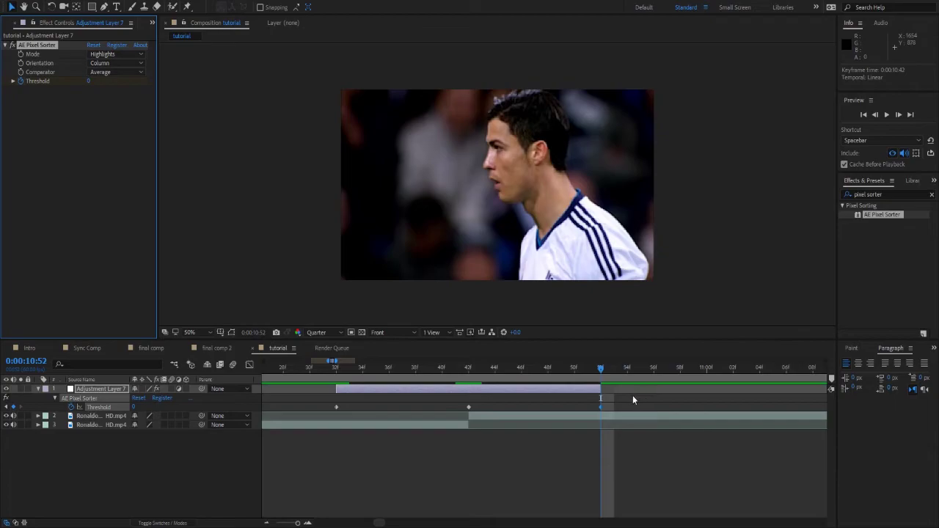
pyautogui.moveTo(620, 397)
pyautogui.mouseDown()
pyautogui.moveTo(564, 427)
pyautogui.moveTo(299, 434)
pyautogui.mouseUp()
pyautogui.press('F9')
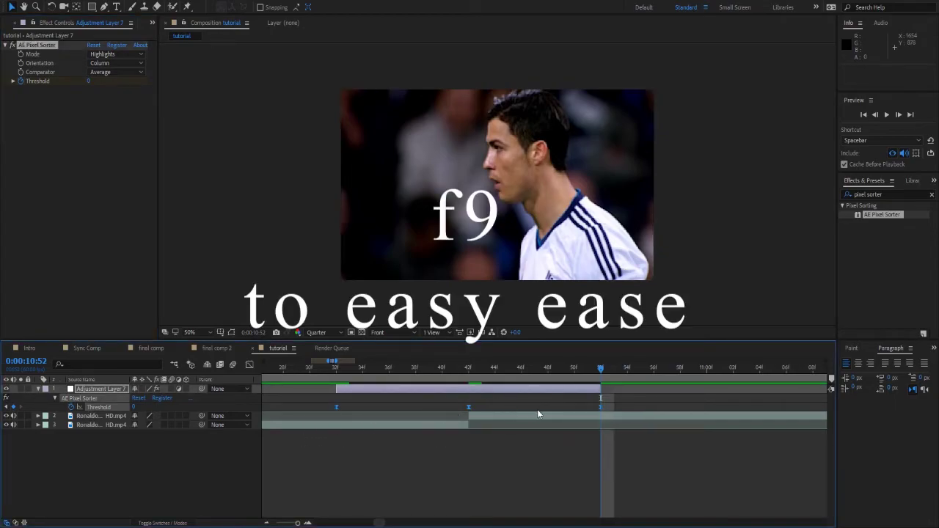
pyautogui.press('u')
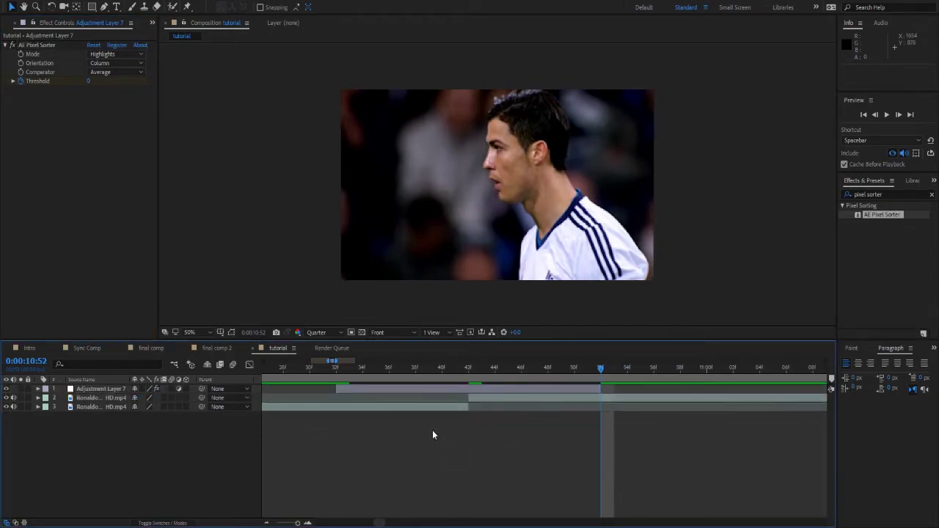
pyautogui.press('-')
pyautogui.press('-')
pyautogui.hscroll(-3, 414, 414)
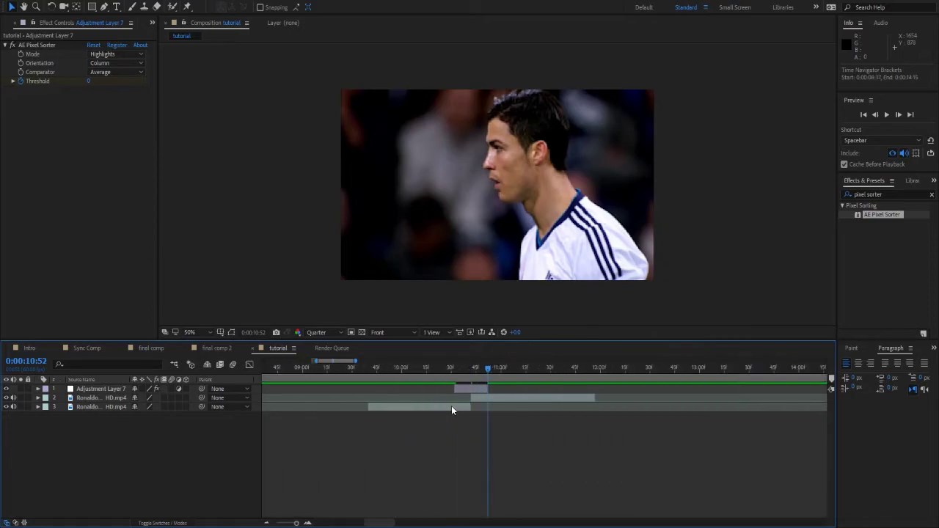
pyautogui.moveTo(336, 369); pyautogui.dragTo(294, 370)
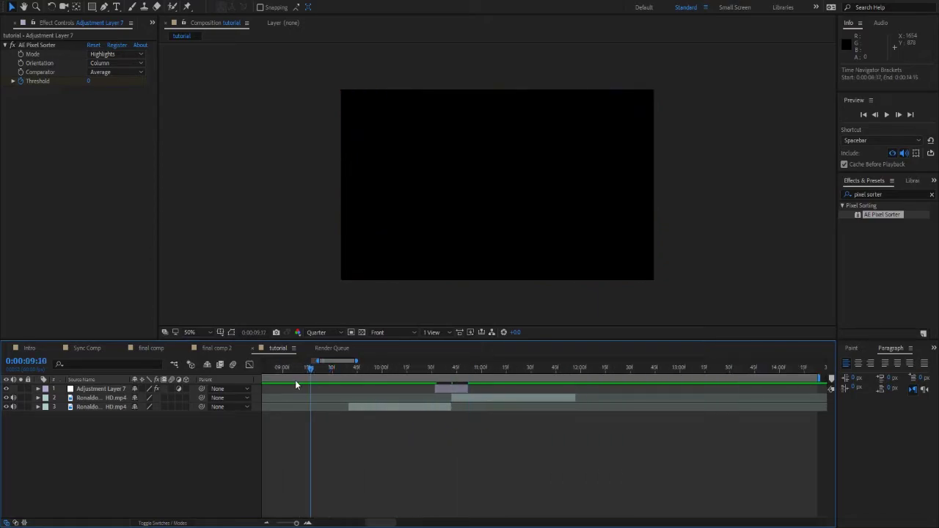
pyautogui.click(372, 408)
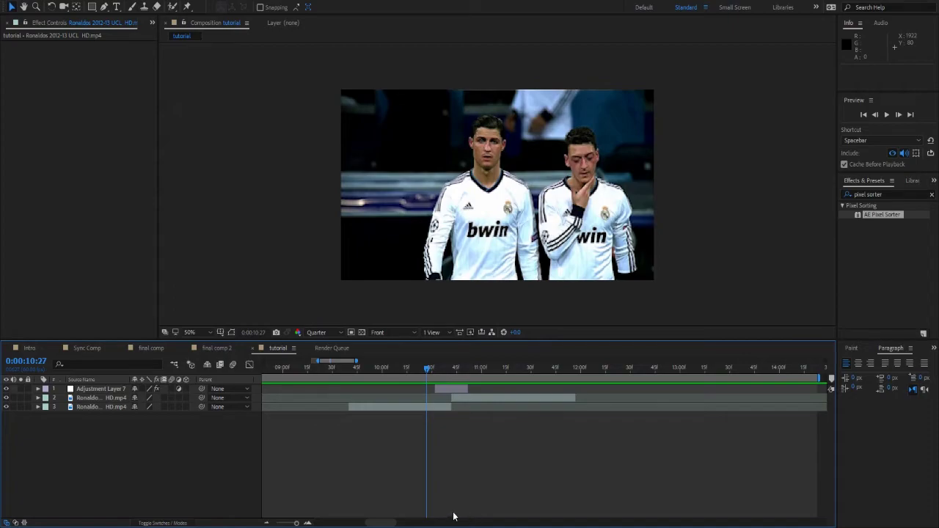
pyautogui.click(360, 370)
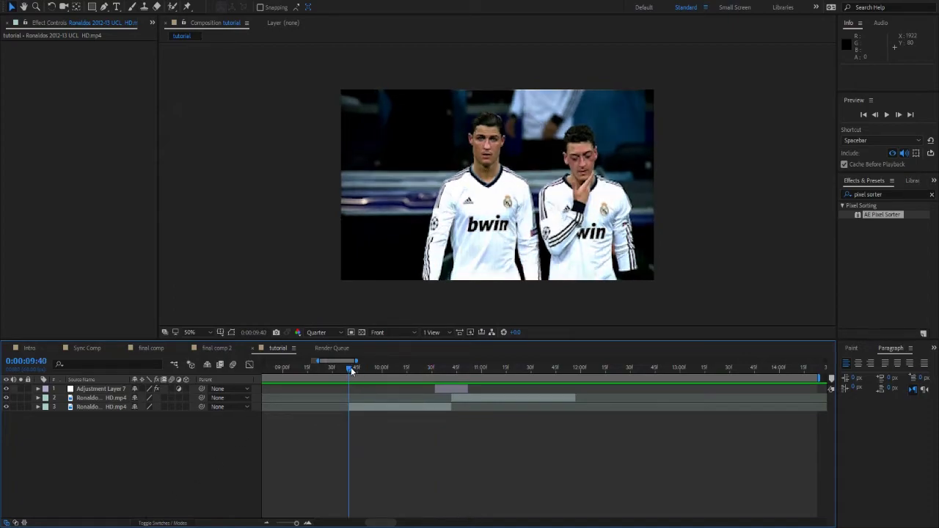
pyautogui.moveTo(353, 370); pyautogui.dragTo(348, 369)
pyautogui.hscroll(1, 361, 392)
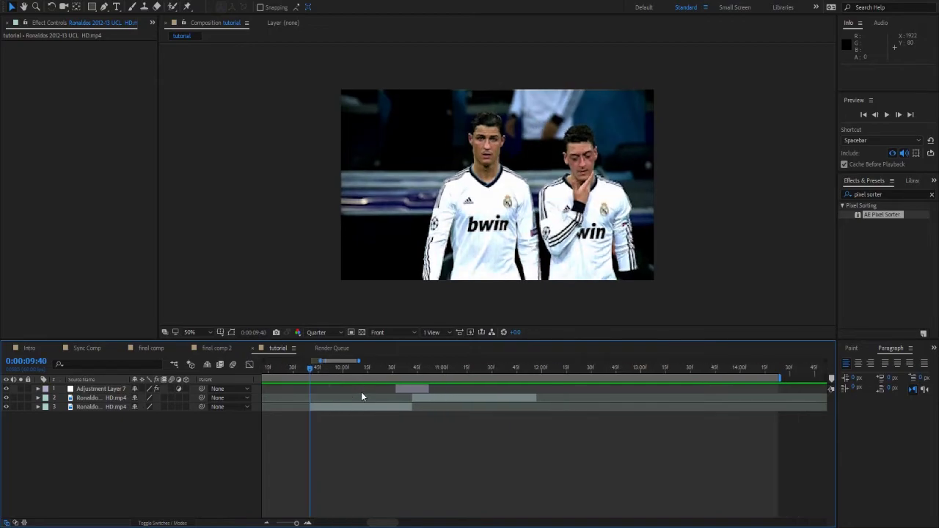
pyautogui.press('space')
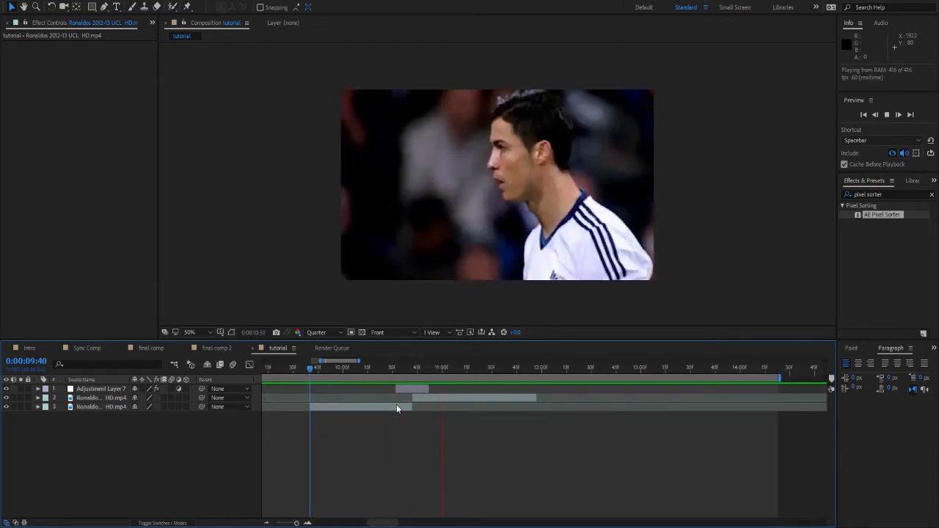
pyautogui.press('space')
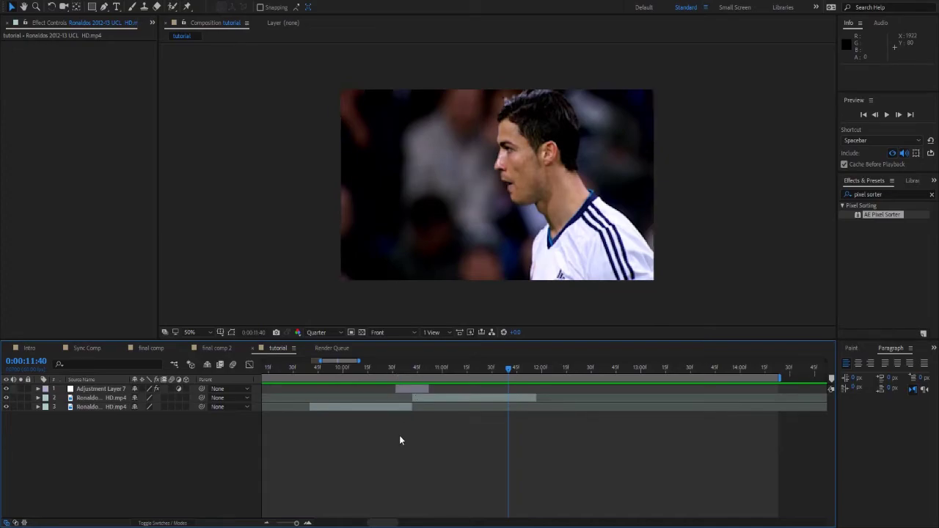
pyautogui.scroll(2, 401, 371)
pyautogui.click(422, 368)
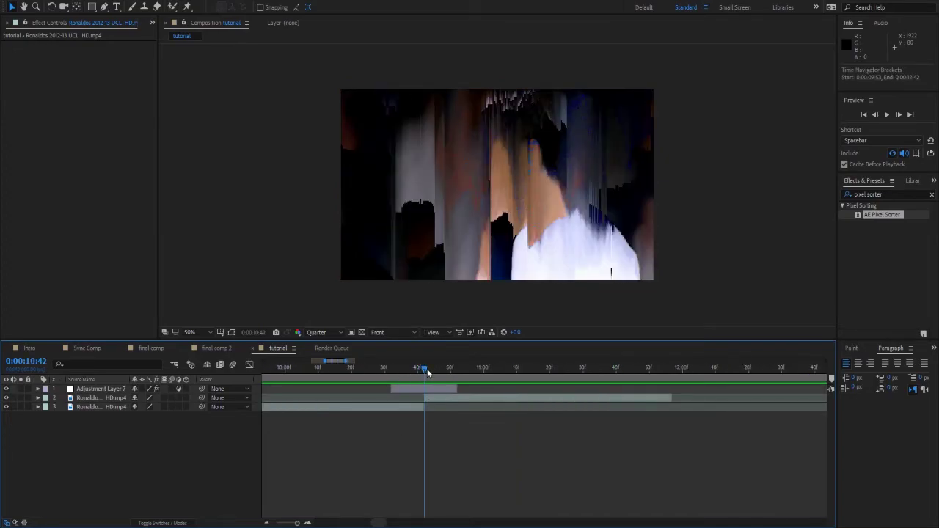
pyautogui.hotkey('shift', 'pageup')
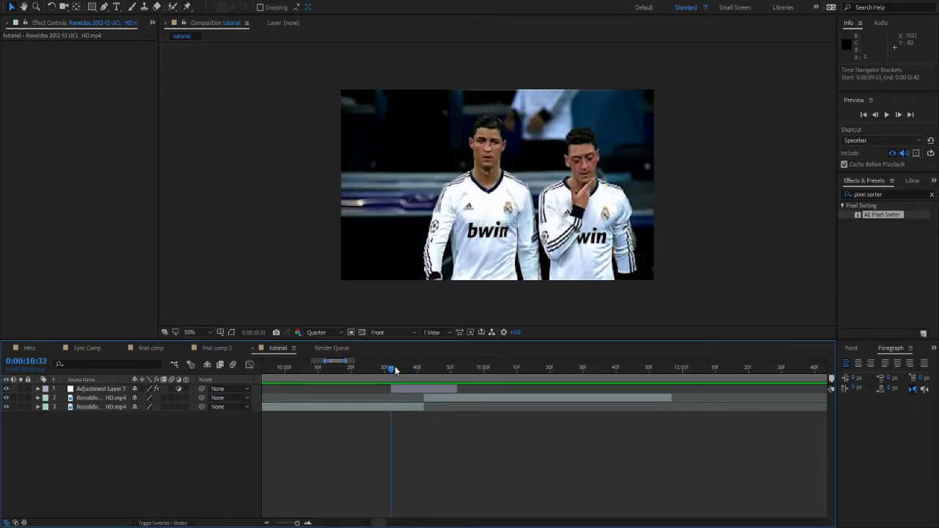
pyautogui.press('pageup')
pyautogui.press('pageup')
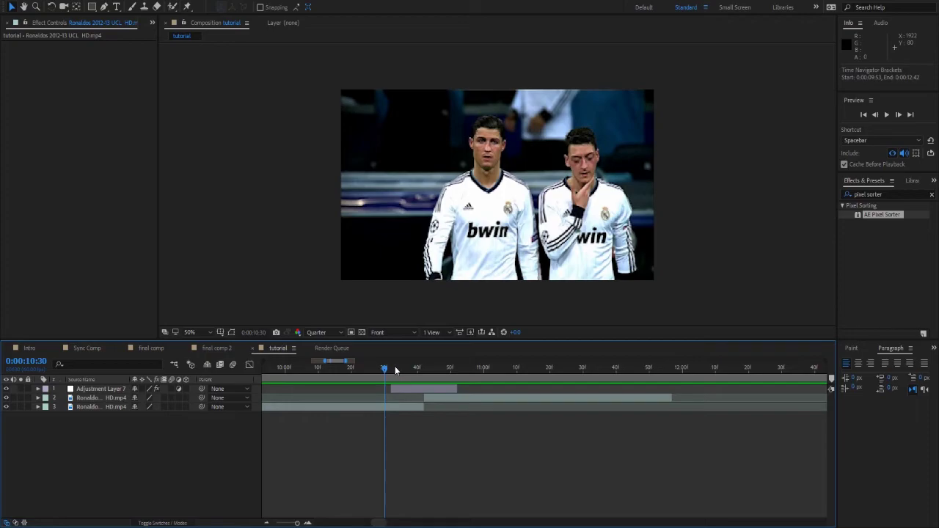
pyautogui.moveTo(405, 370); pyautogui.dragTo(415, 370)
pyautogui.scroll(-2, 367, 370)
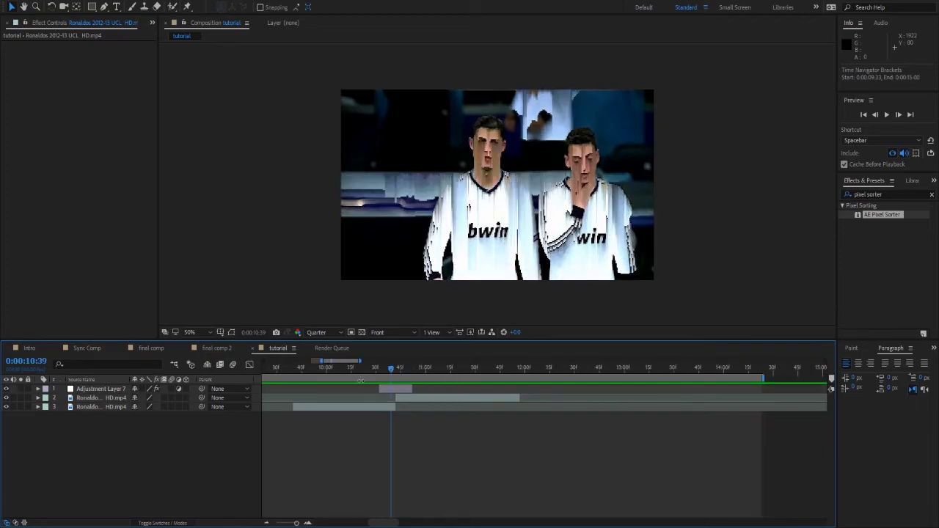
pyautogui.moveTo(327, 369)
pyautogui.mouseDown()
pyautogui.moveTo(296, 369)
pyautogui.moveTo(408, 405)
pyautogui.moveTo(393, 405)
pyautogui.mouseUp()
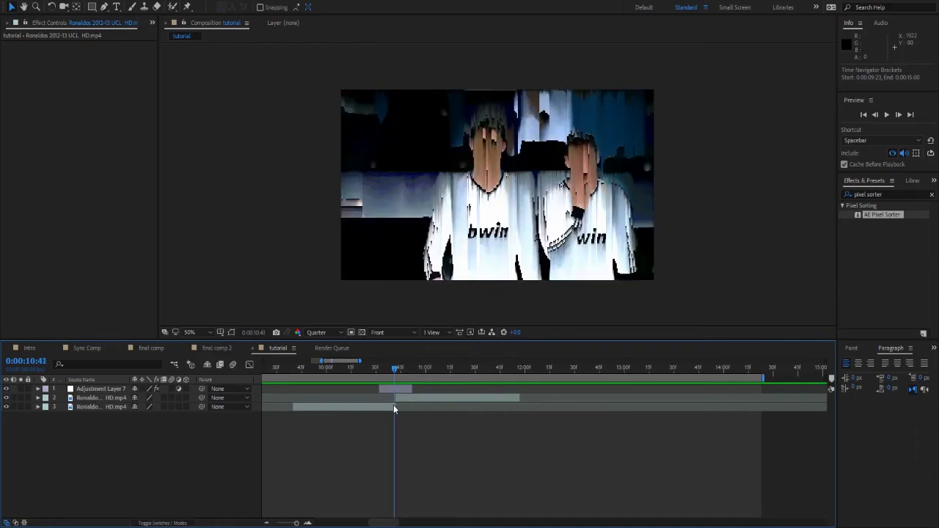
pyautogui.scroll(2, 389, 387)
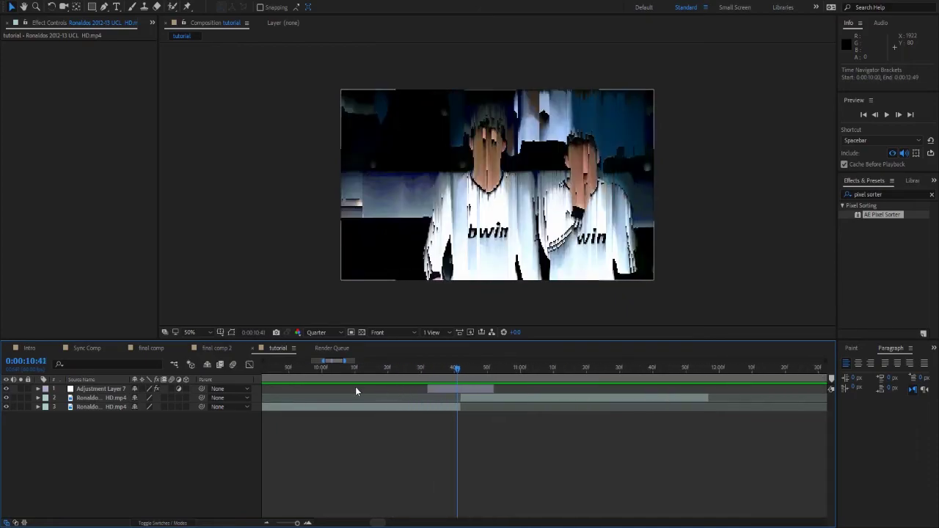
pyautogui.hscroll(-1, 356, 387)
pyautogui.hscroll(-1, 355, 387)
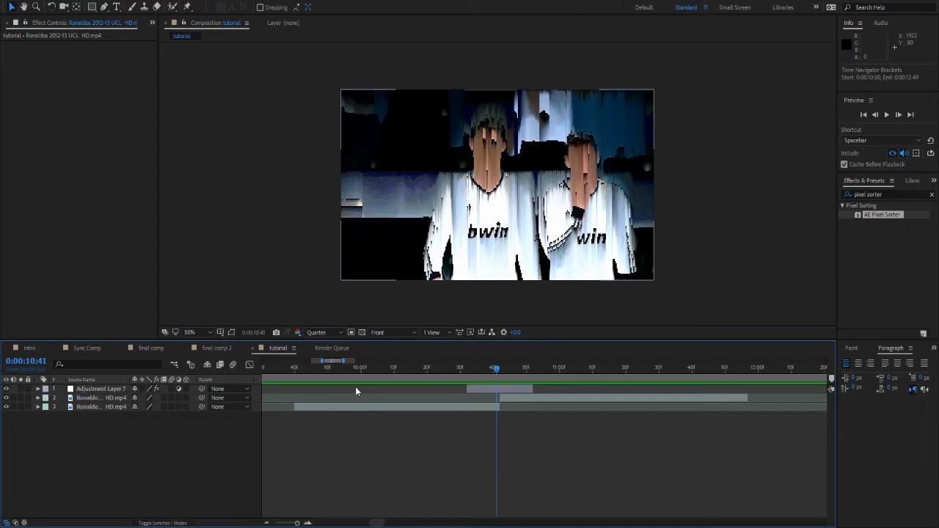
pyautogui.click(289, 369)
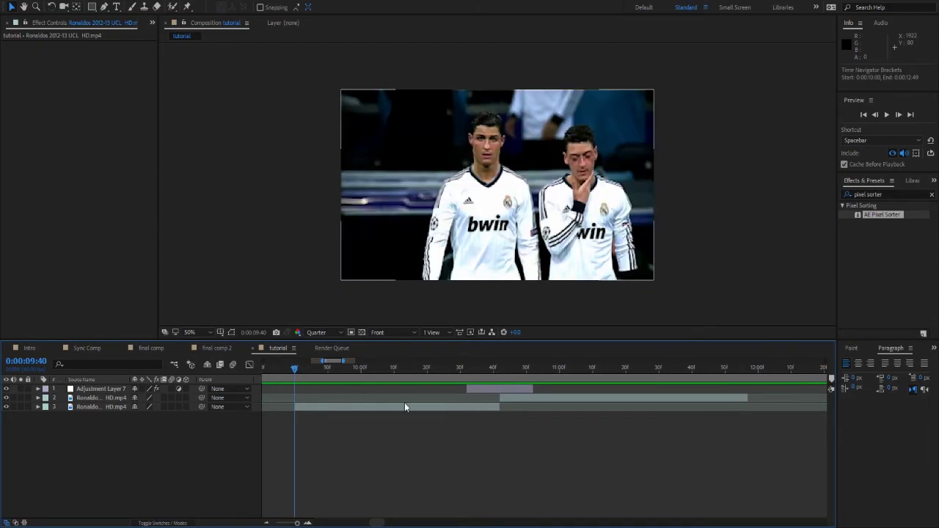